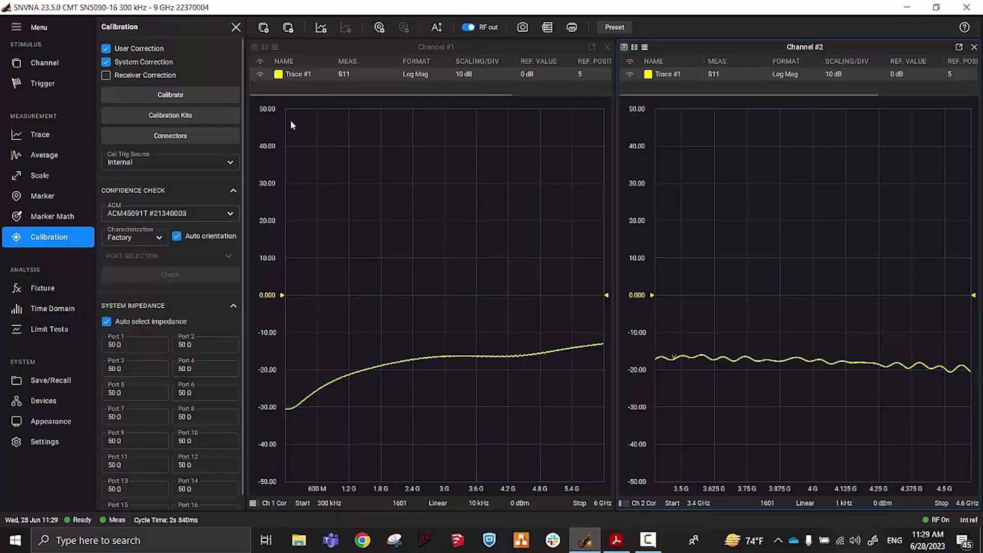
Step: Add an S21 trace to Channel #1 and split the channel into two diagrams
{"action": "left_click", "coordinate": [385, 185]}
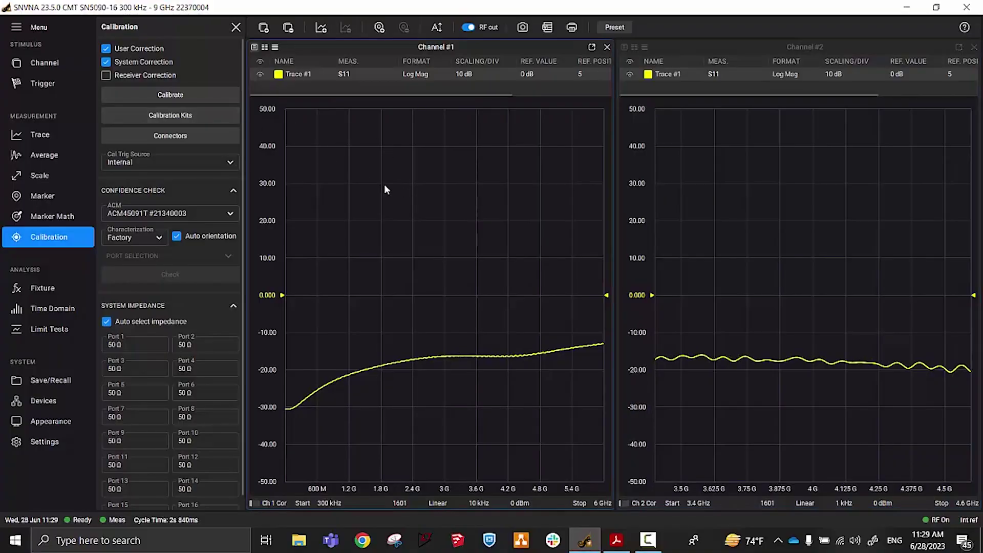
{"action": "left_click", "coordinate": [44, 136]}
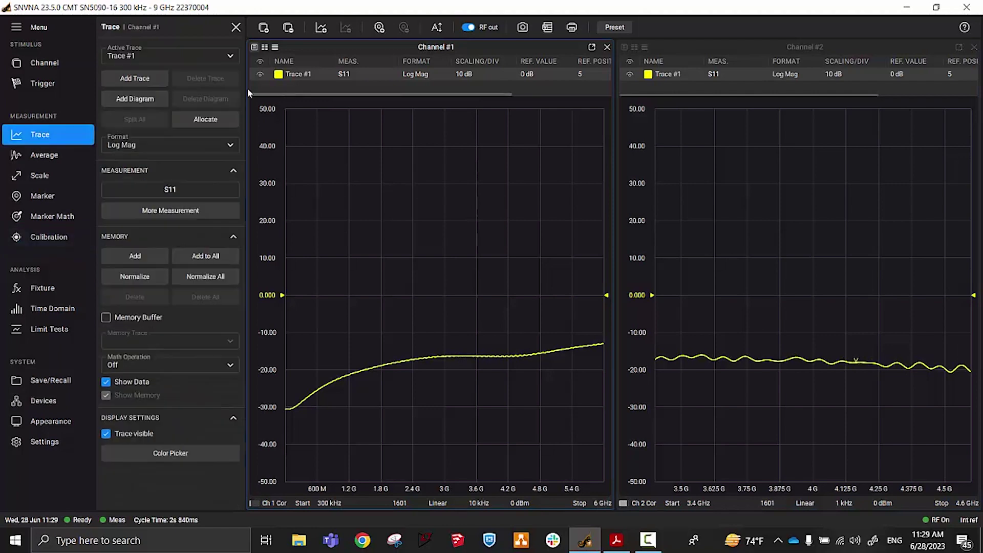
{"action": "left_click", "coordinate": [142, 84]}
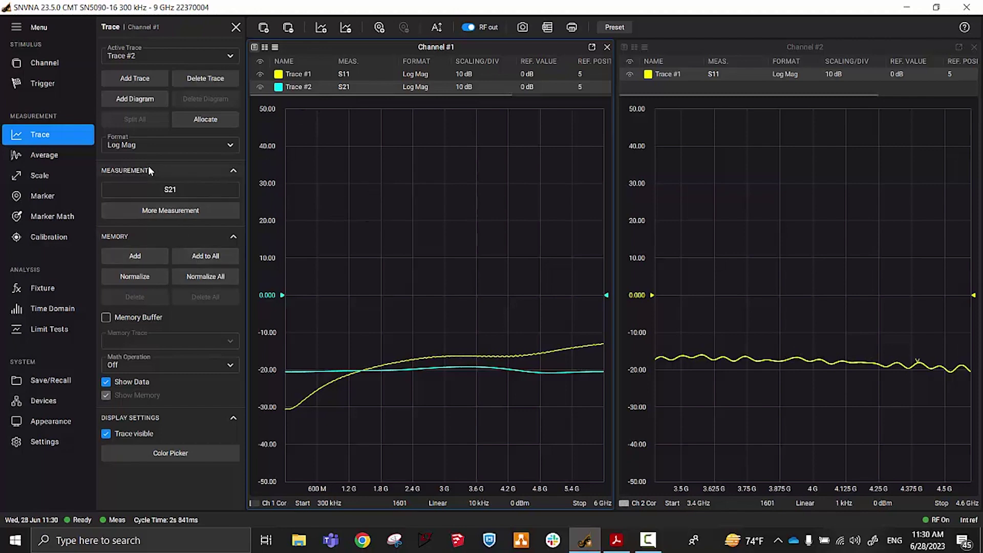
{"action": "left_click", "coordinate": [201, 121]}
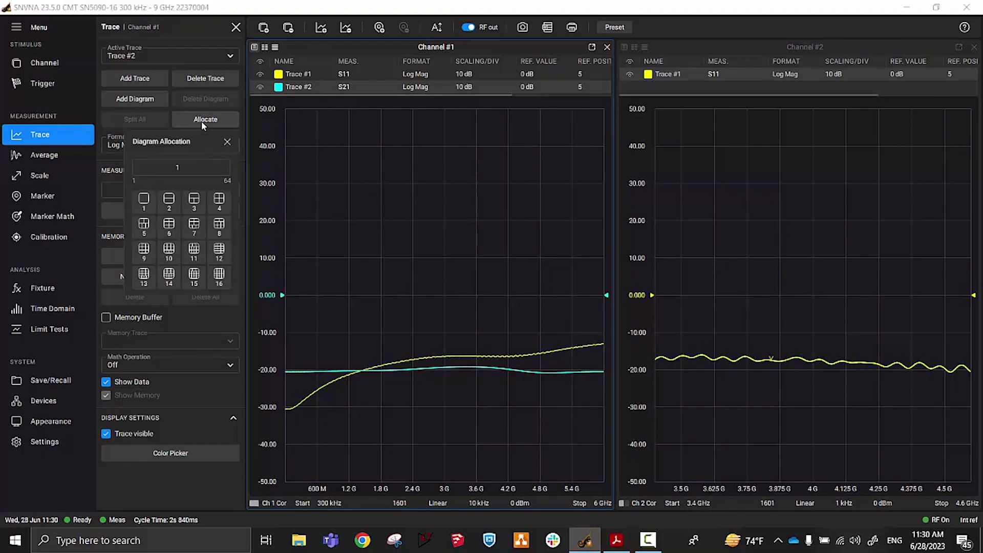
{"action": "left_click", "coordinate": [170, 201]}
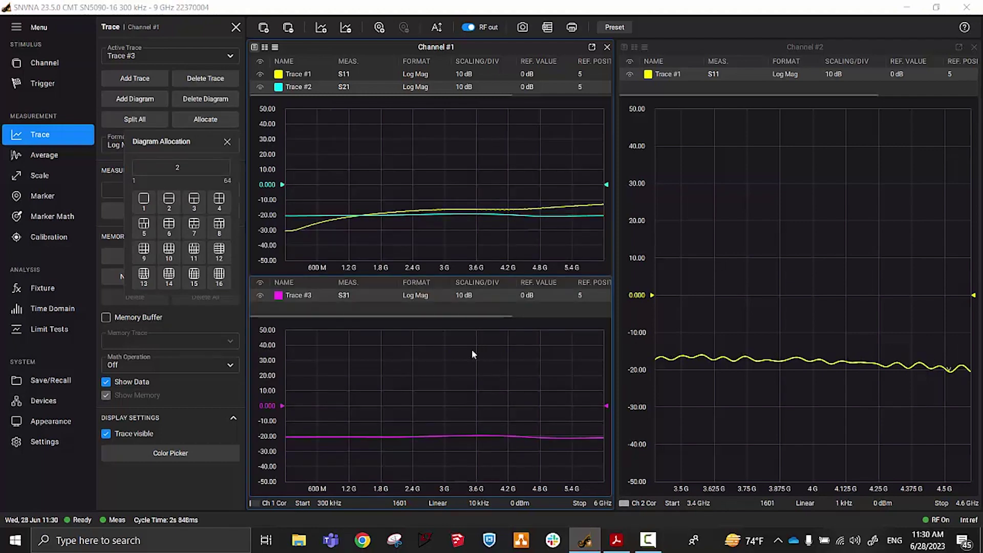
Step: Move the S21 trace into the lower diagram and delete the S31 trace
{"action": "left_click", "coordinate": [563, 218]}
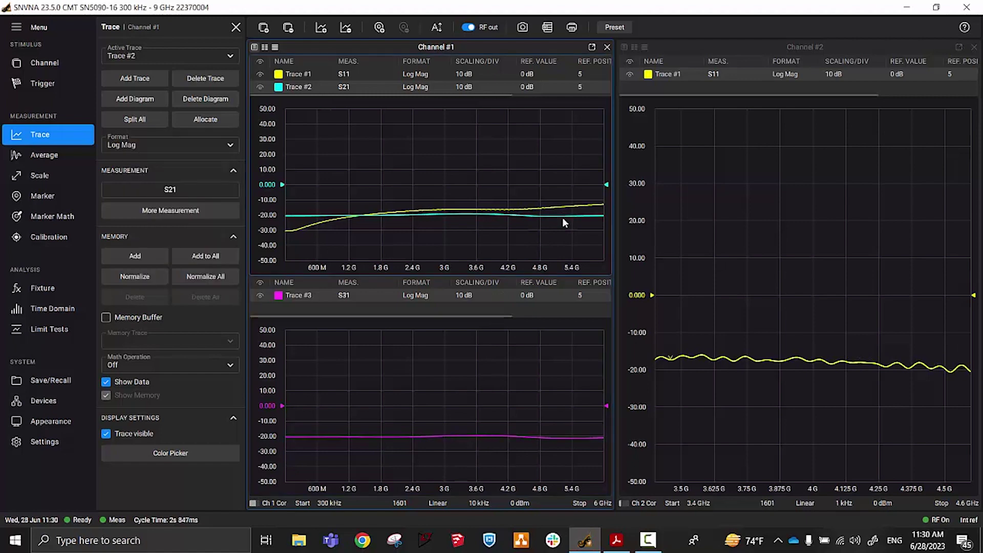
{"action": "left_click_drag", "start_coordinate": [563, 217], "coordinate": [532, 351]}
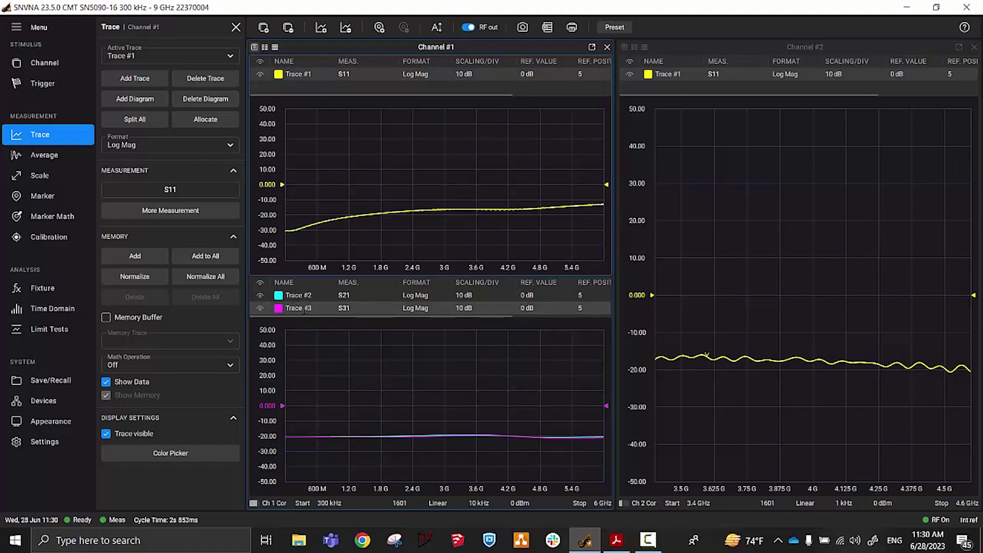
{"action": "double_click", "coordinate": [305, 308]}
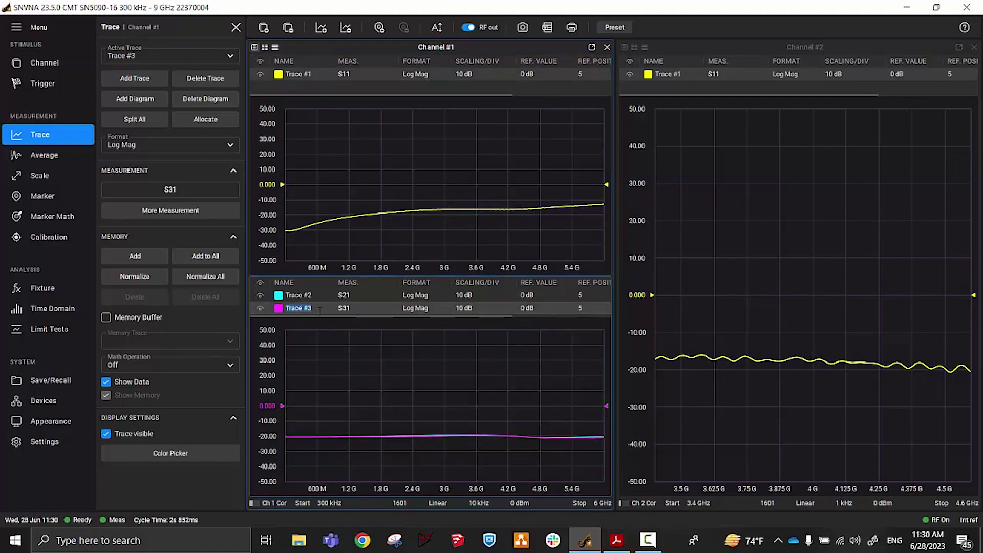
{"action": "right_click", "coordinate": [320, 311]}
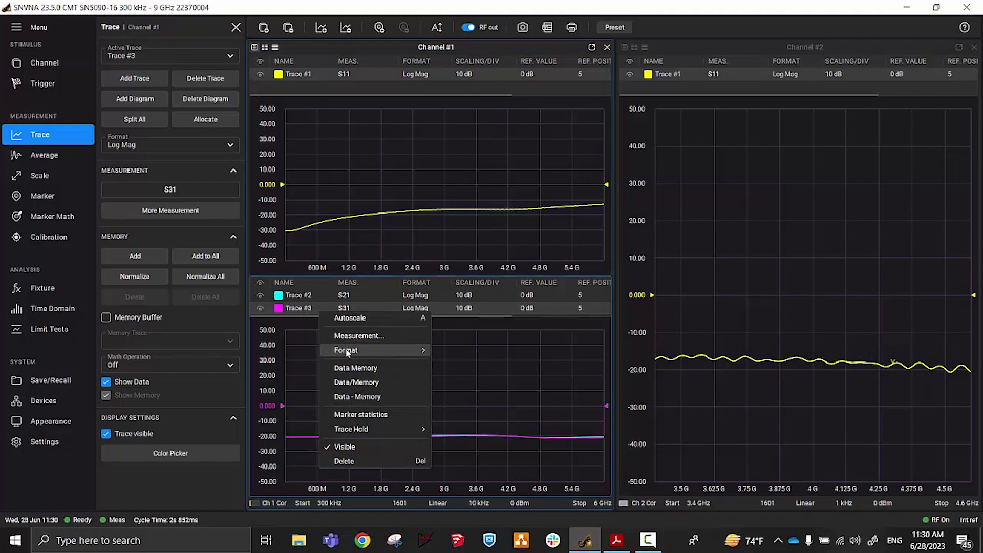
{"action": "left_click", "coordinate": [375, 462]}
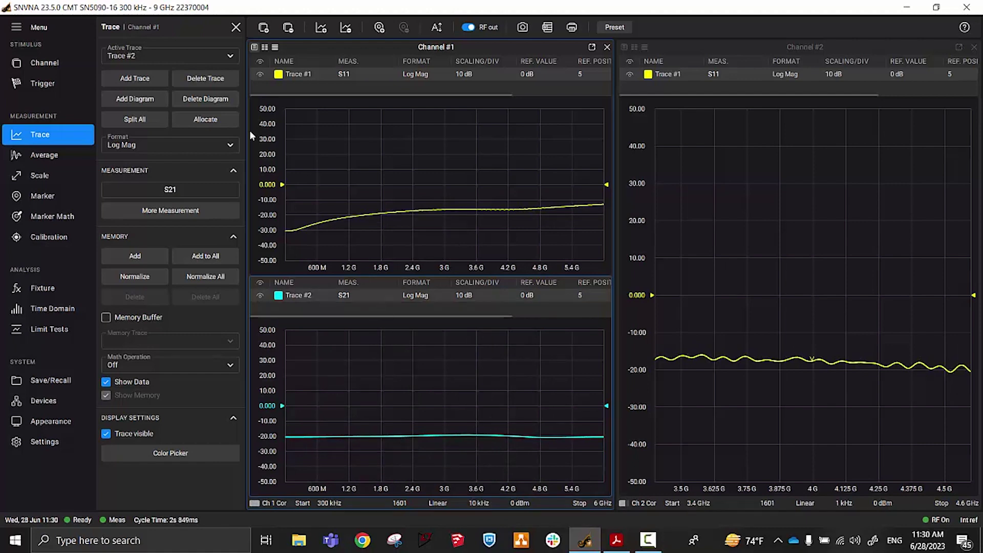
{"action": "left_click", "coordinate": [37, 196]}
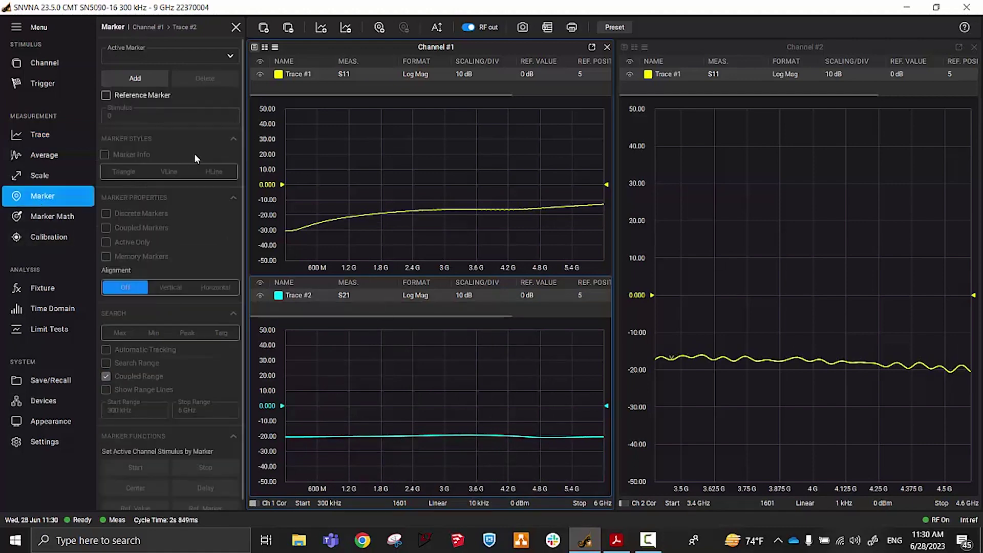
Step: Add marker 1 to the S21 trace at about 2.74 GHz, then bring up Limit Tests
{"action": "left_click", "coordinate": [145, 76]}
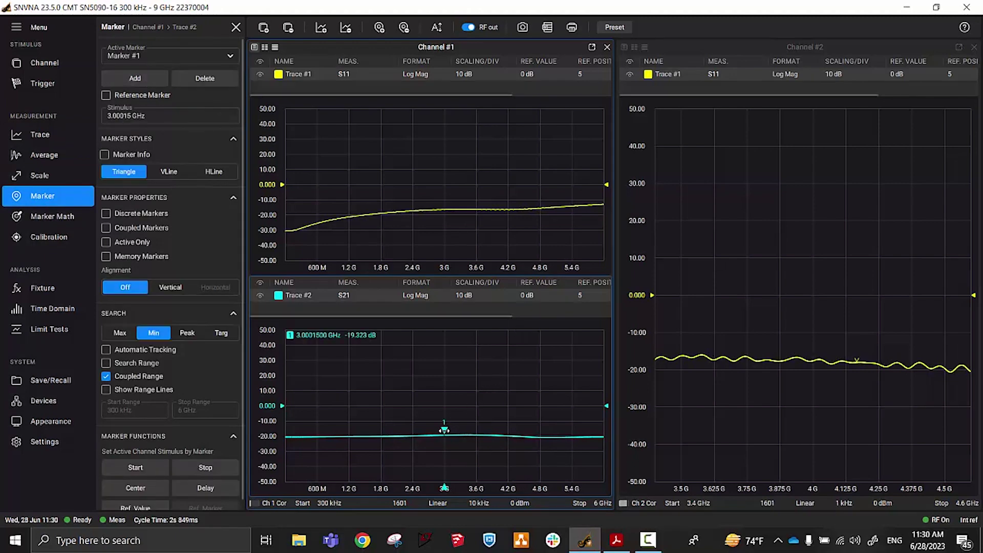
{"action": "left_click_drag", "start_coordinate": [445, 429], "coordinate": [431, 429]}
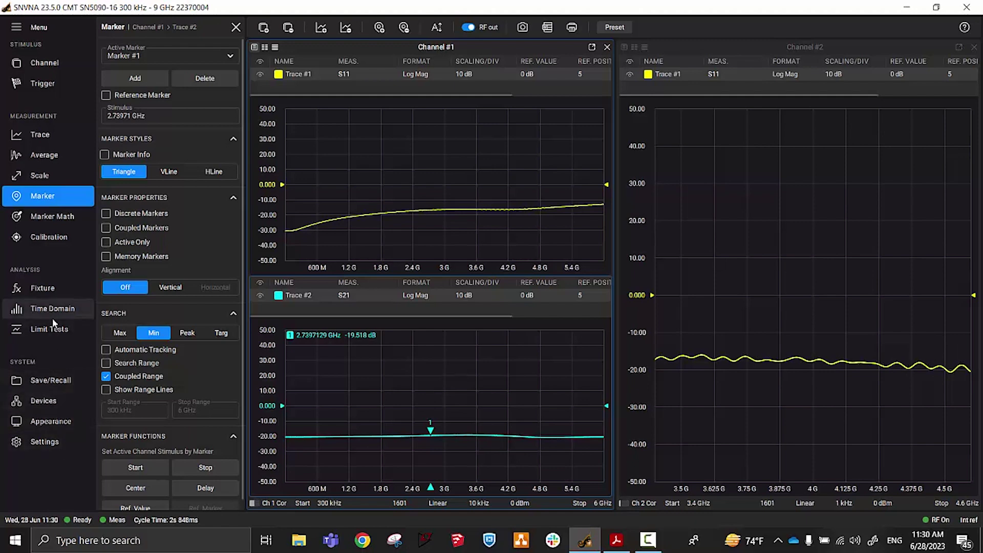
{"action": "left_click", "coordinate": [43, 331]}
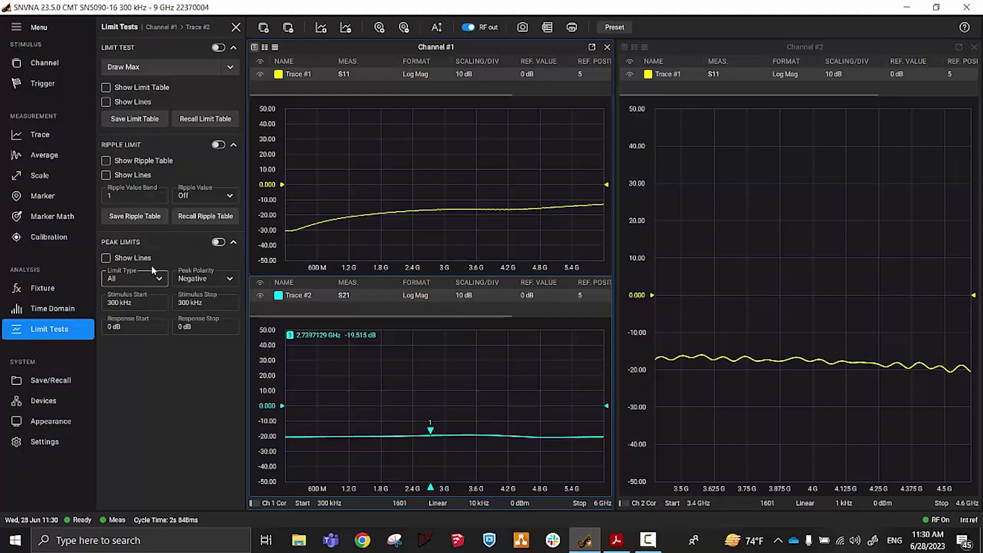
Step: Show Trace #2's limit table and add a maximum limit line at -18.6 dB
{"action": "left_click", "coordinate": [106, 87]}
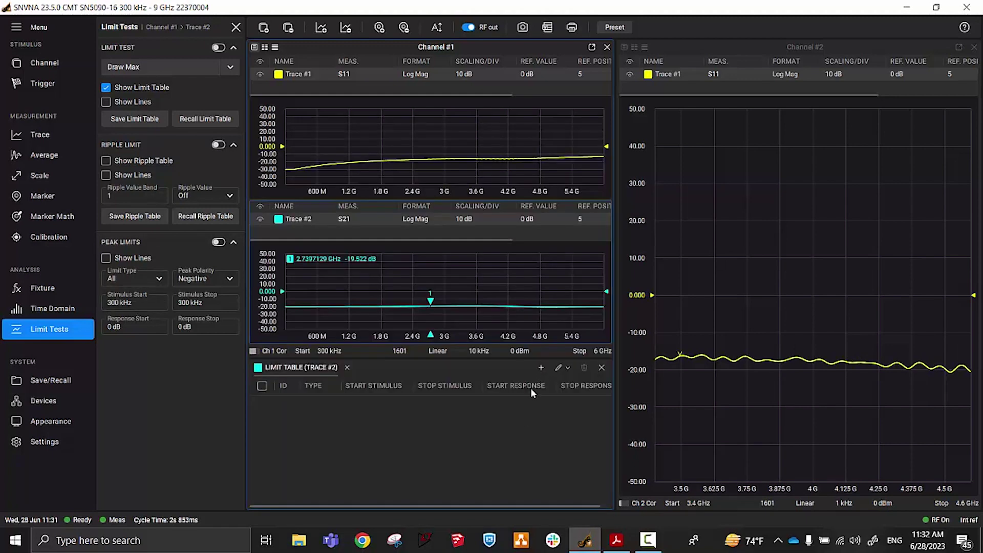
{"action": "left_click", "coordinate": [542, 368]}
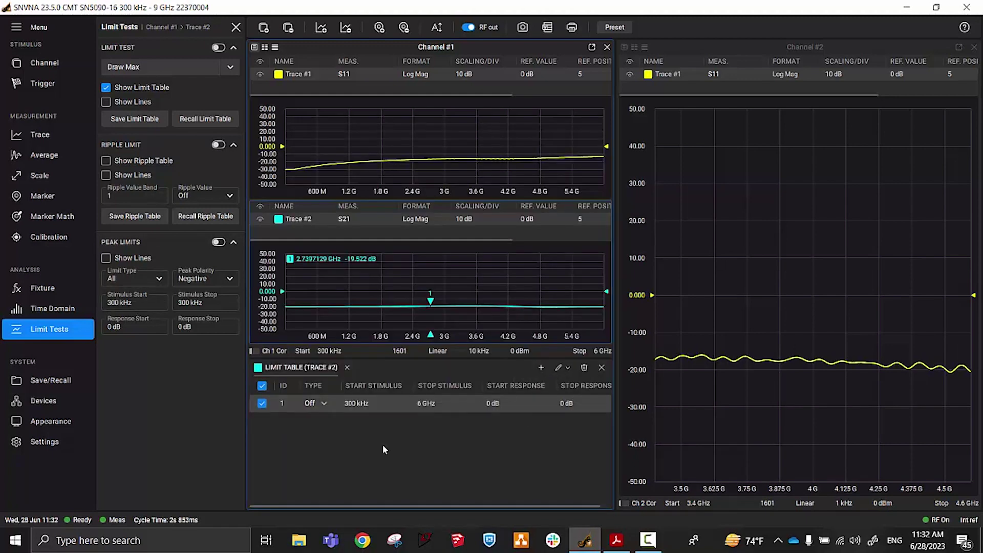
{"action": "left_click", "coordinate": [323, 406]}
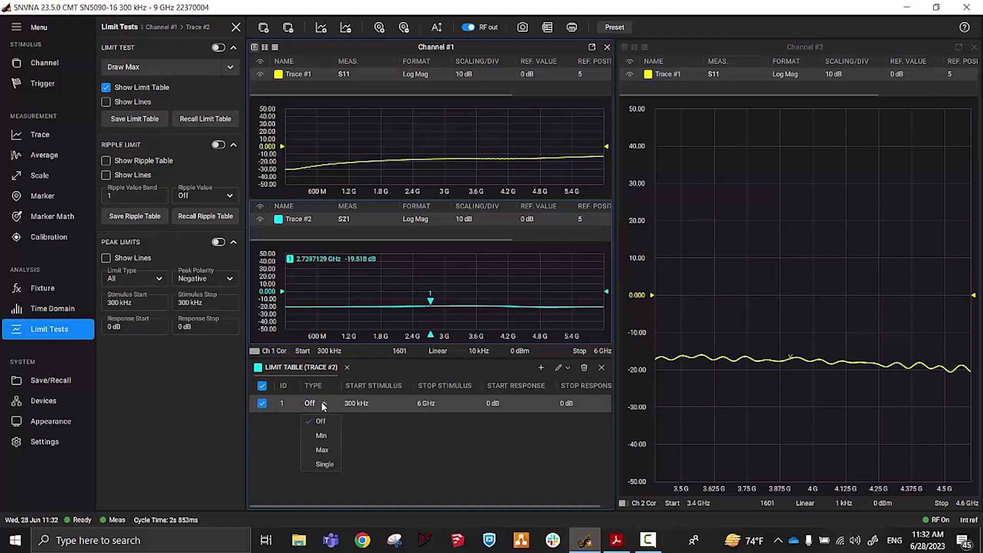
{"action": "left_click", "coordinate": [323, 450]}
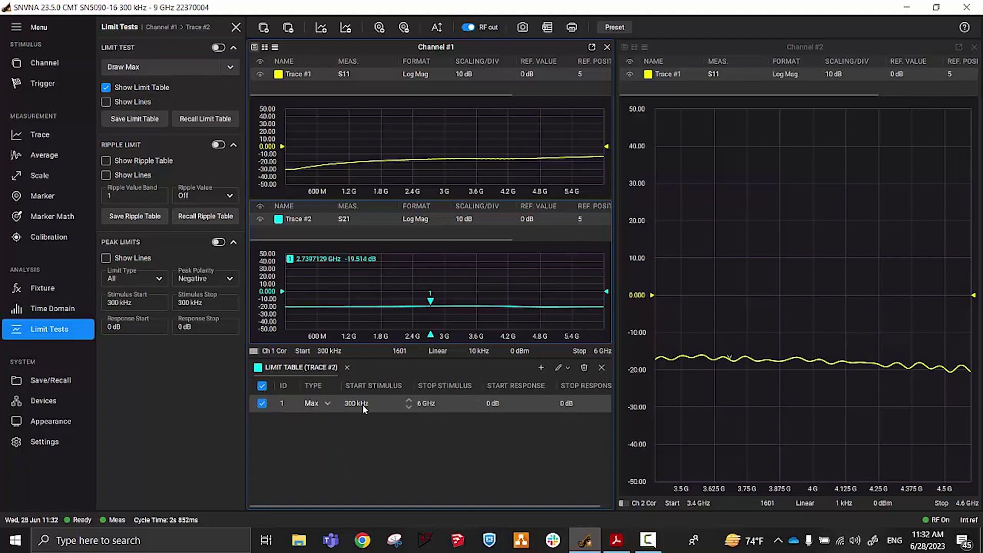
{"action": "left_click", "coordinate": [493, 403]}
{"action": "type", "text": "-18.6"}
{"action": "left_click", "coordinate": [569, 404]}
{"action": "type", "text": "-18"}
Step: Add a minimum limit line at -22.6 dB and draw both lines on the S21 diagram
{"action": "left_click", "coordinate": [542, 368]}
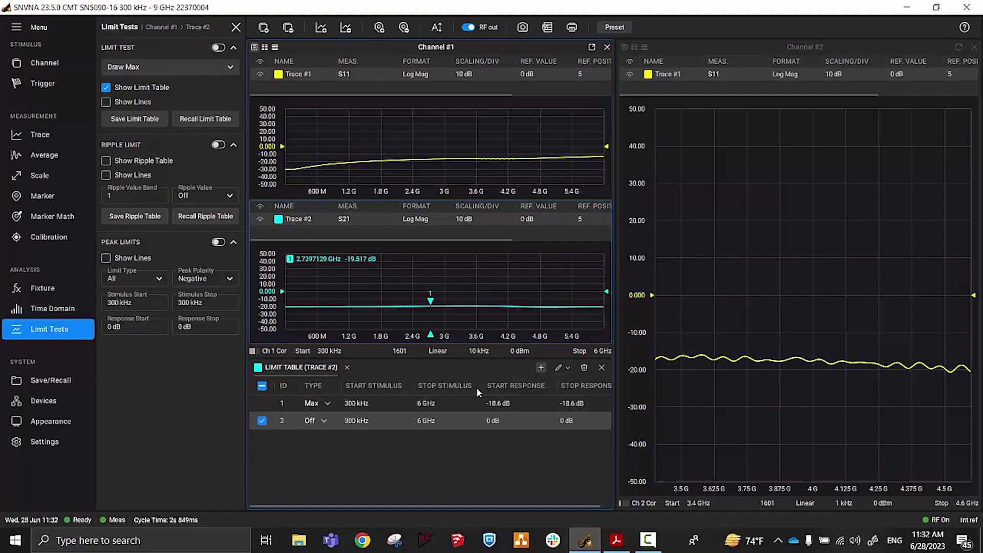
{"action": "left_click", "coordinate": [323, 420]}
{"action": "left_click", "coordinate": [321, 454]}
{"action": "type", "text": ".6"}
{"action": "key", "text": "Return"}
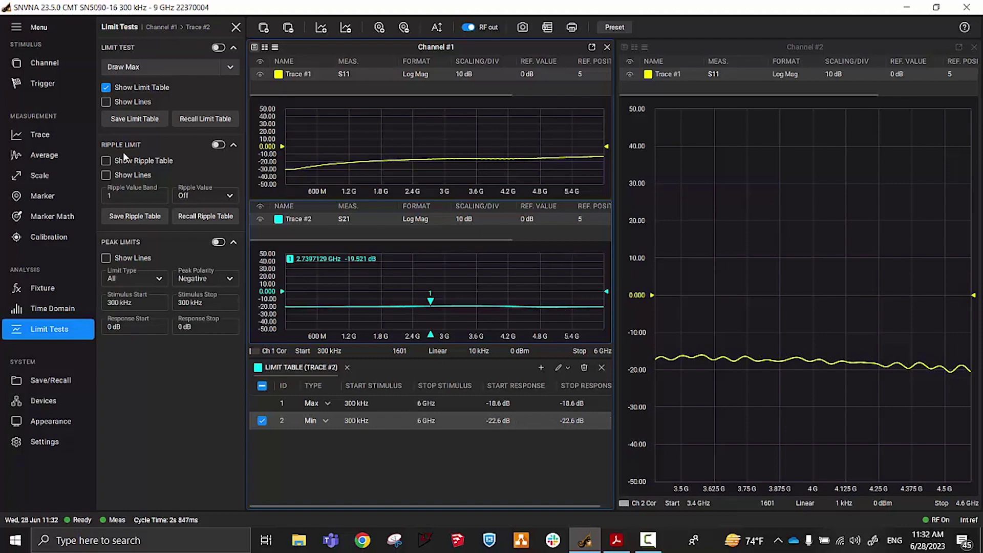
{"action": "left_click", "coordinate": [106, 102]}
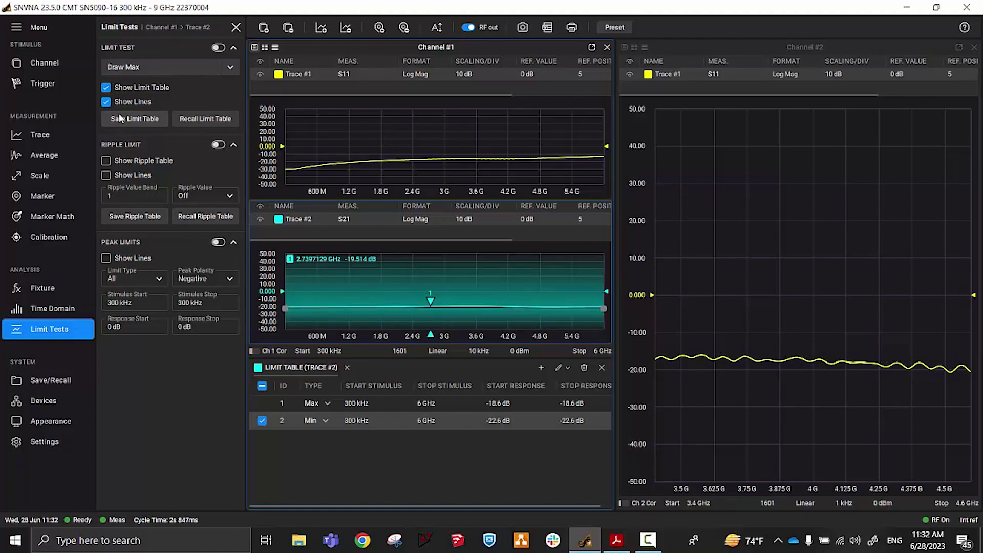
Step: Hide the limit table and scale the S21 diagram to 2 dB/div, reference -20.6 dB
{"action": "left_click", "coordinate": [106, 87]}
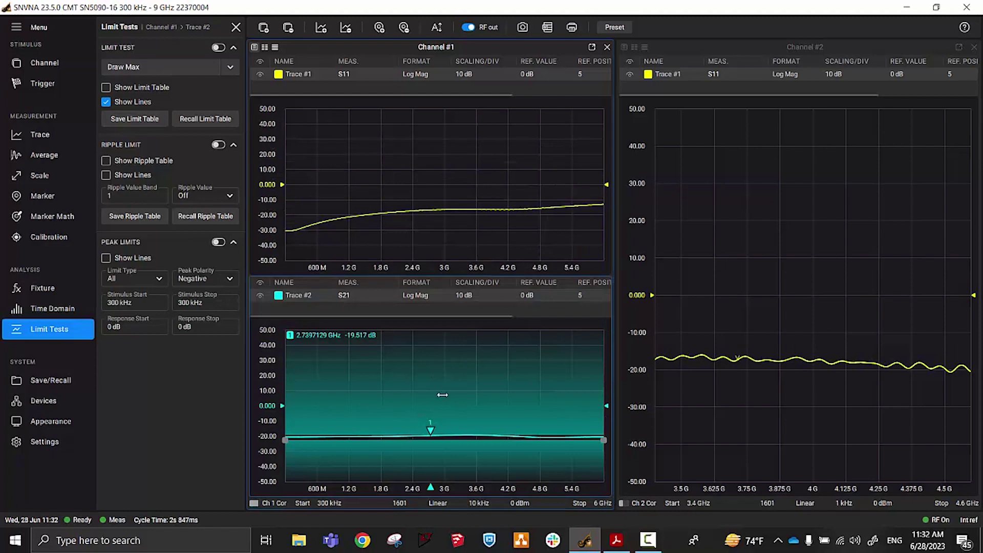
{"action": "mouse_move", "coordinate": [464, 218]}
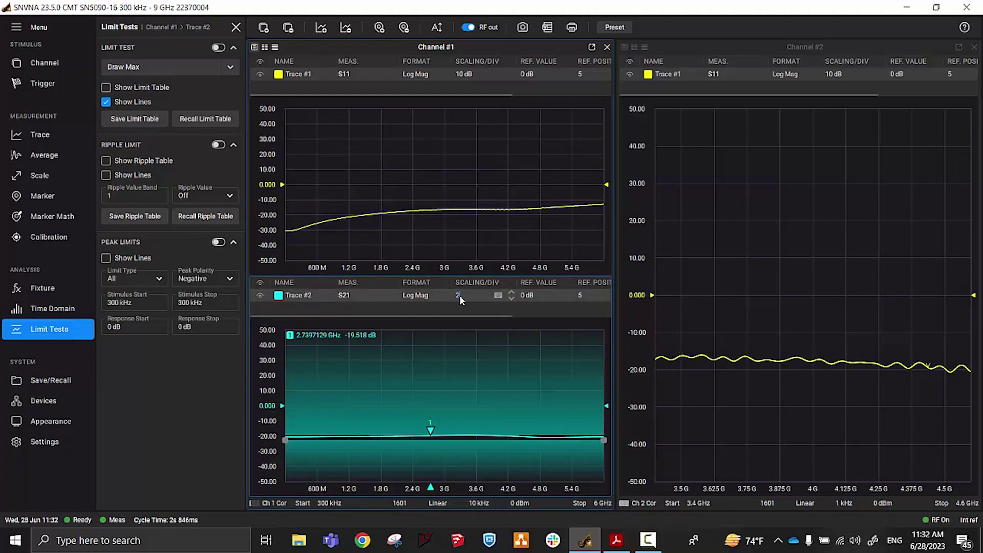
{"action": "key", "text": "Return"}
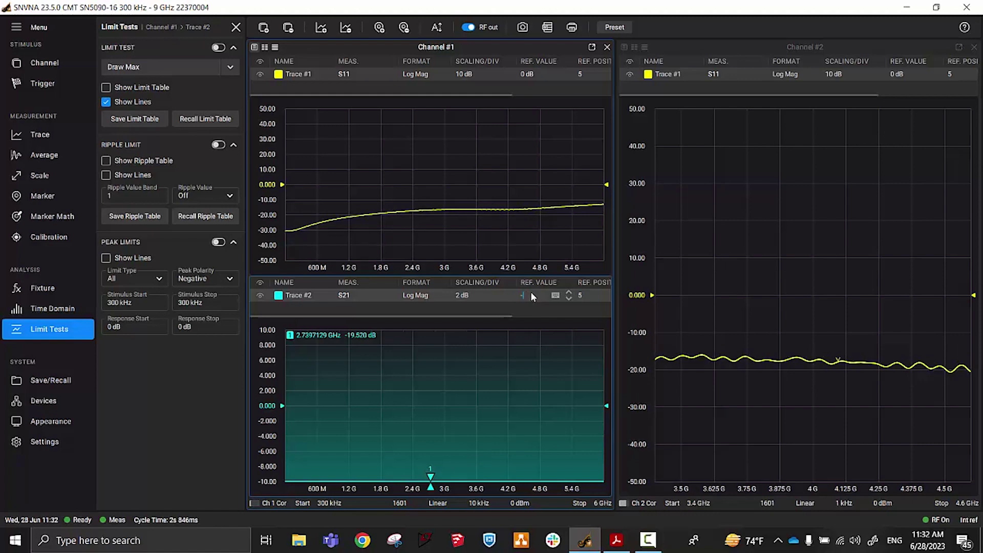
{"action": "type", "text": ".6 dB"}
{"action": "key", "text": "Return"}
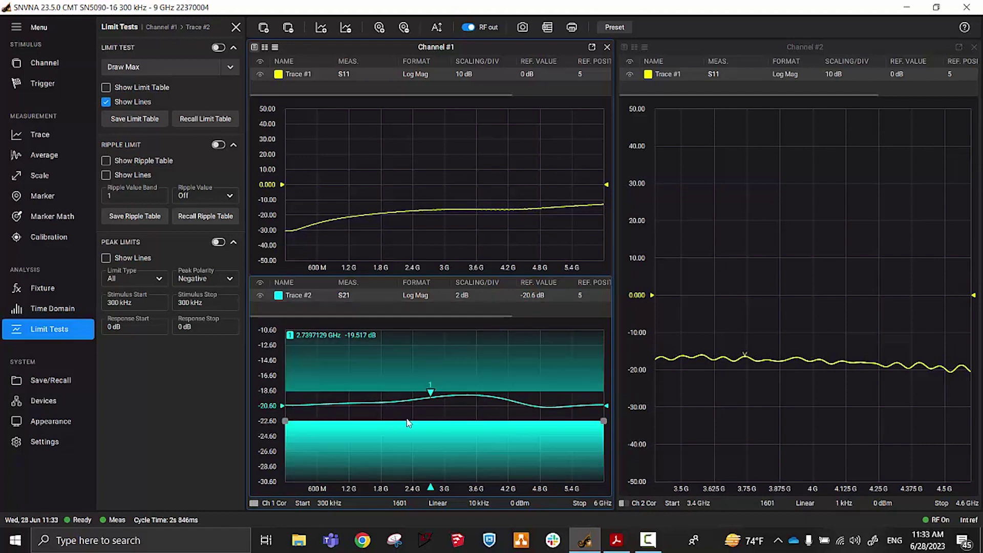
Step: Place marker 1 near 2.9 GHz on the upper S11 trace and bring up the JFW spec sheet
{"action": "left_click", "coordinate": [450, 421]}
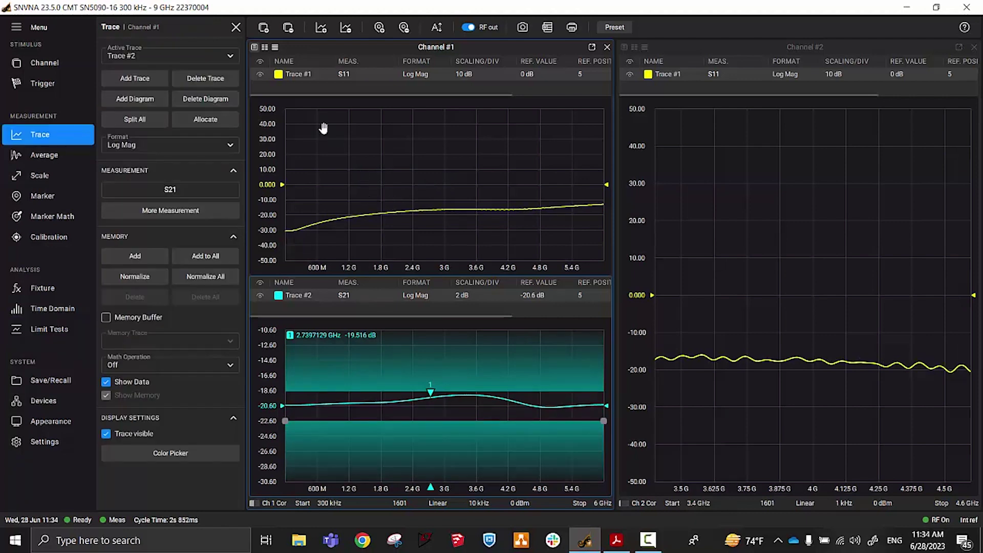
{"action": "left_click", "coordinate": [343, 149]}
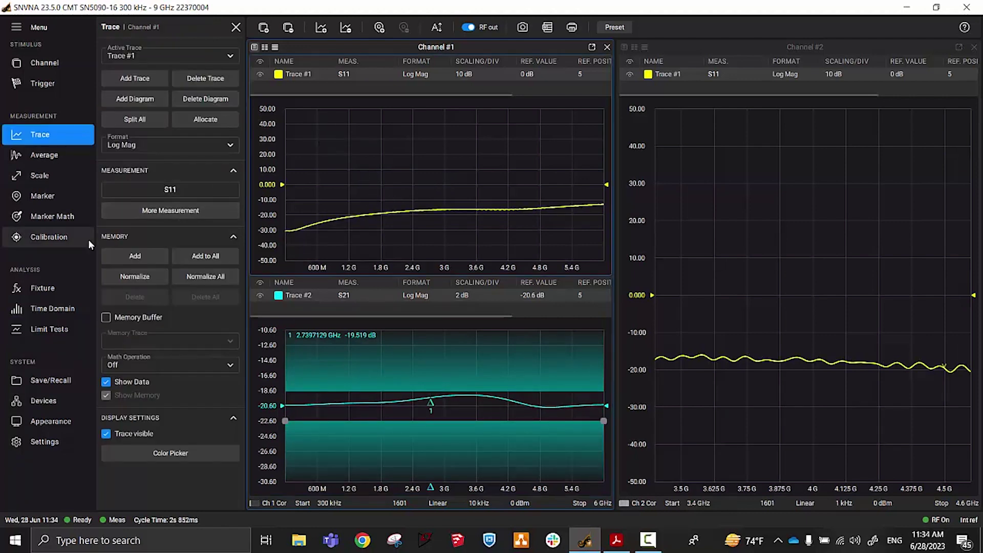
{"action": "left_click", "coordinate": [43, 197]}
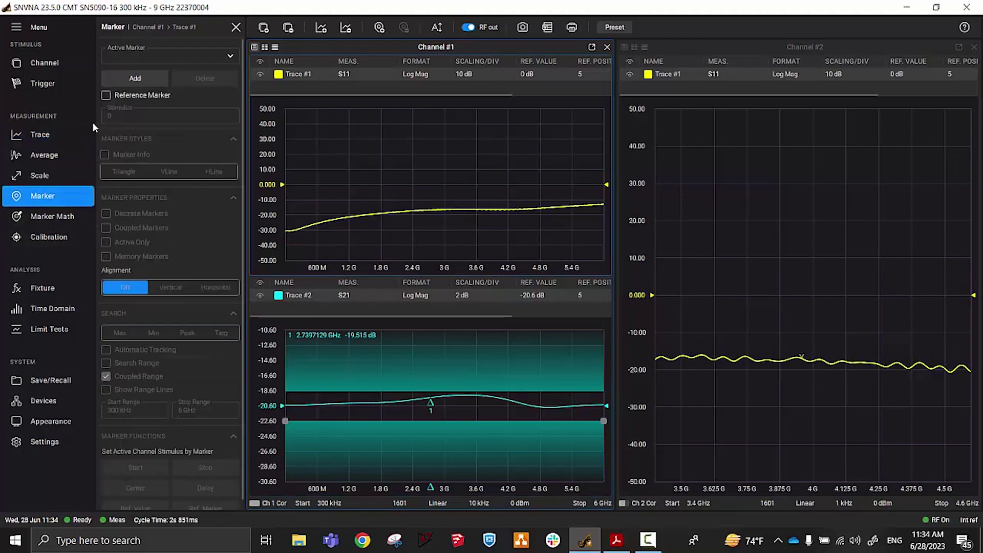
{"action": "left_click", "coordinate": [123, 77]}
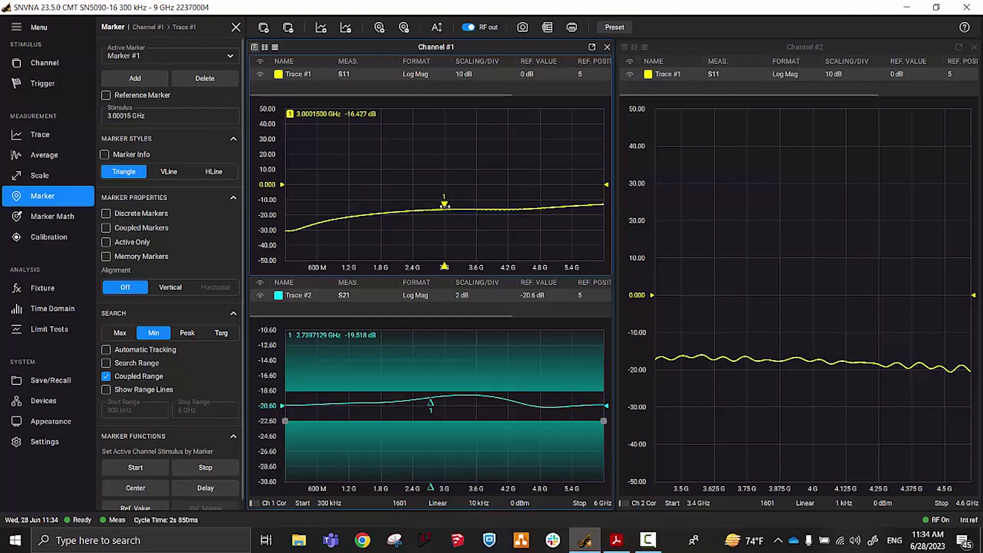
{"action": "mouse_move", "coordinate": [444, 204]}
{"action": "left_mouse_down"}
{"action": "mouse_move", "coordinate": [602, 168]}
{"action": "mouse_move", "coordinate": [439, 188]}
{"action": "left_mouse_up"}
{"action": "left_click", "coordinate": [616, 543]}
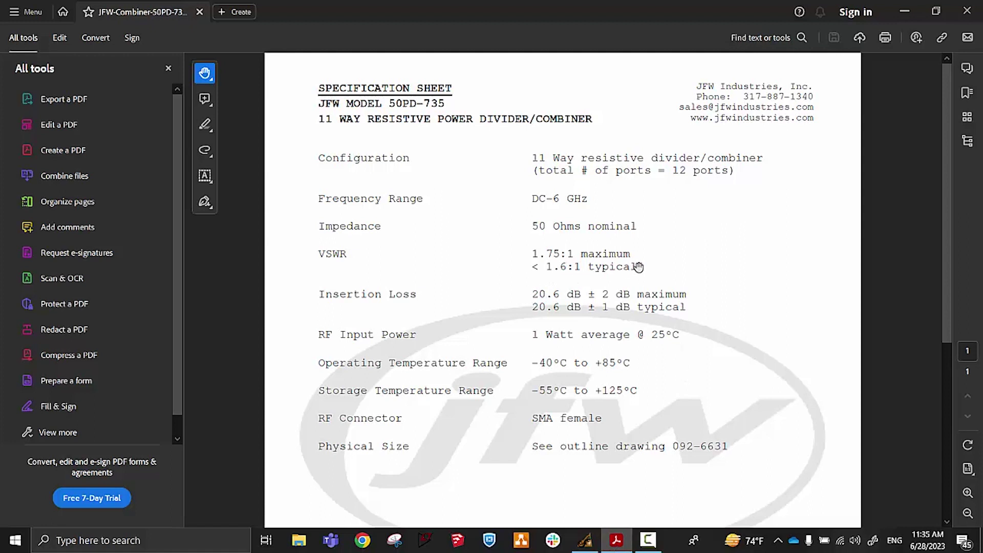
Step: Check the 20.6 dB ±2 dB insertion loss, then minimize Acrobat to return to SNVNA
{"action": "left_click", "coordinate": [906, 12]}
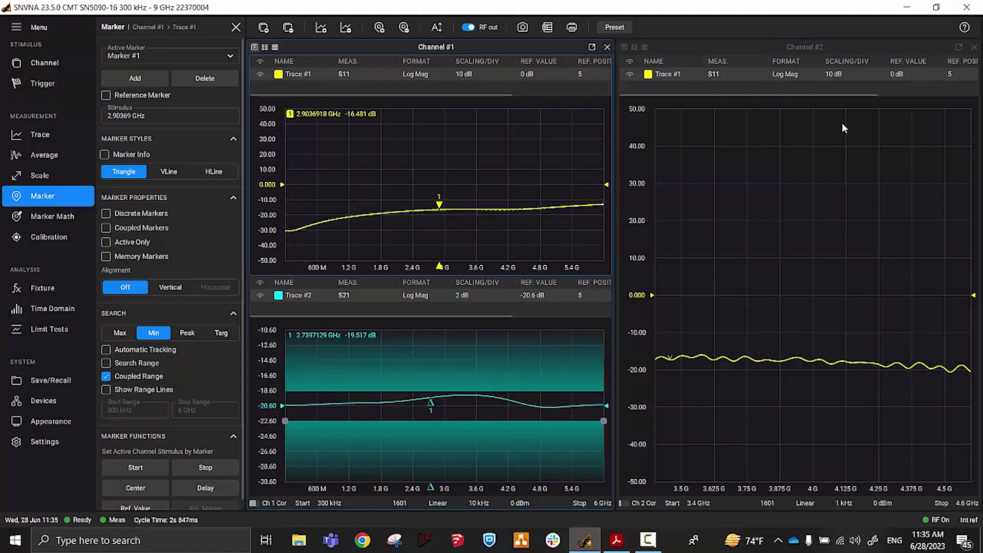
Step: Set Channel #2 to measure S87 and move its reference level to the chart top
{"action": "left_click", "coordinate": [782, 209]}
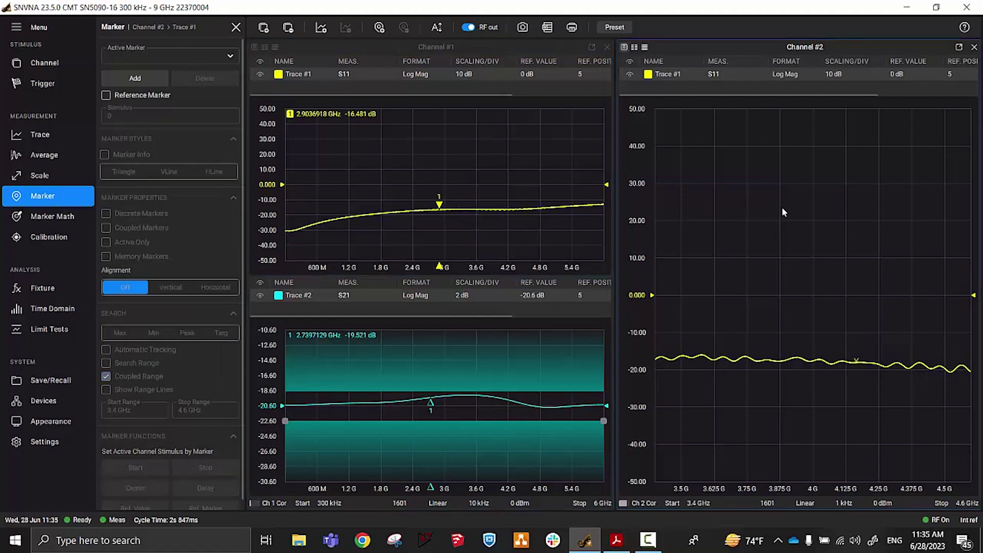
{"action": "left_click", "coordinate": [715, 75]}
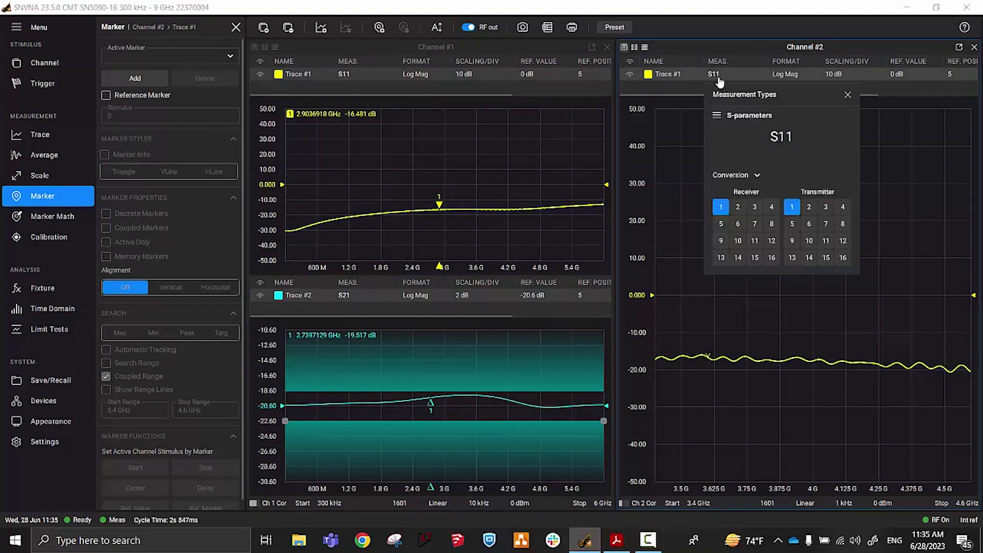
{"action": "left_click", "coordinate": [769, 224]}
{"action": "left_click", "coordinate": [825, 223]}
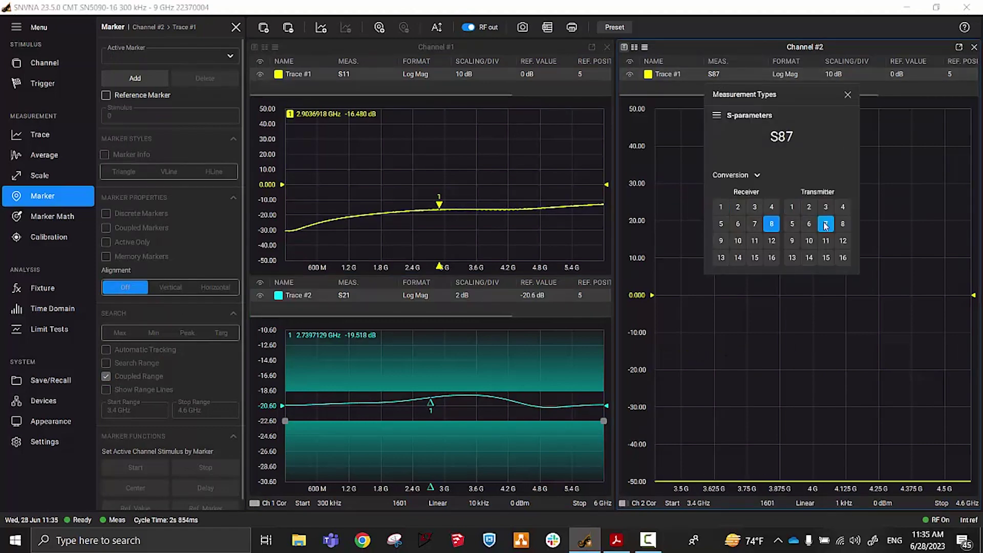
{"action": "left_click", "coordinate": [848, 95]}
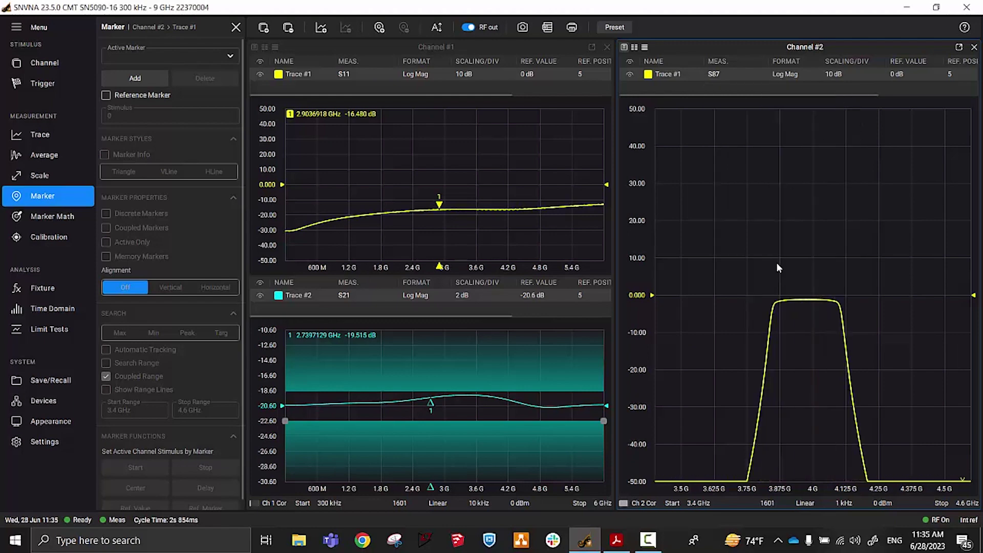
{"action": "left_click_drag", "start_coordinate": [651, 295], "coordinate": [652, 109]}
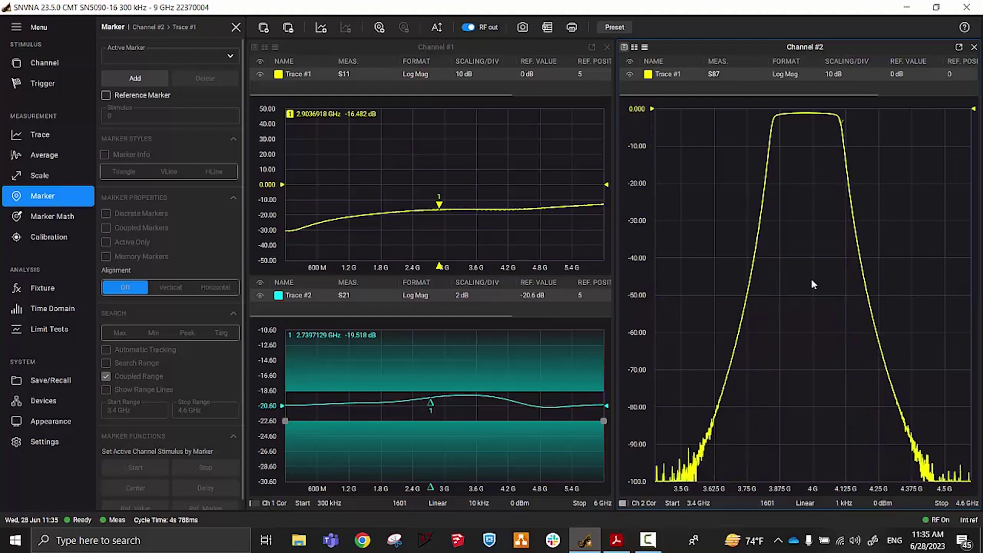
{"action": "left_click", "coordinate": [137, 79]}
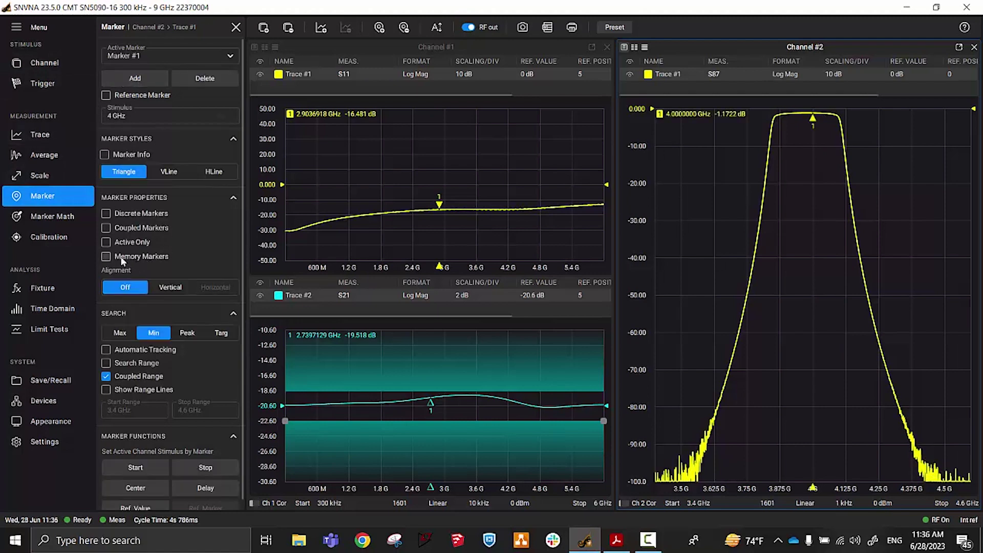
Step: Enable -3 dB bandwidth search on the S87 marker and place the readout beside the passband
{"action": "left_click", "coordinate": [69, 216]}
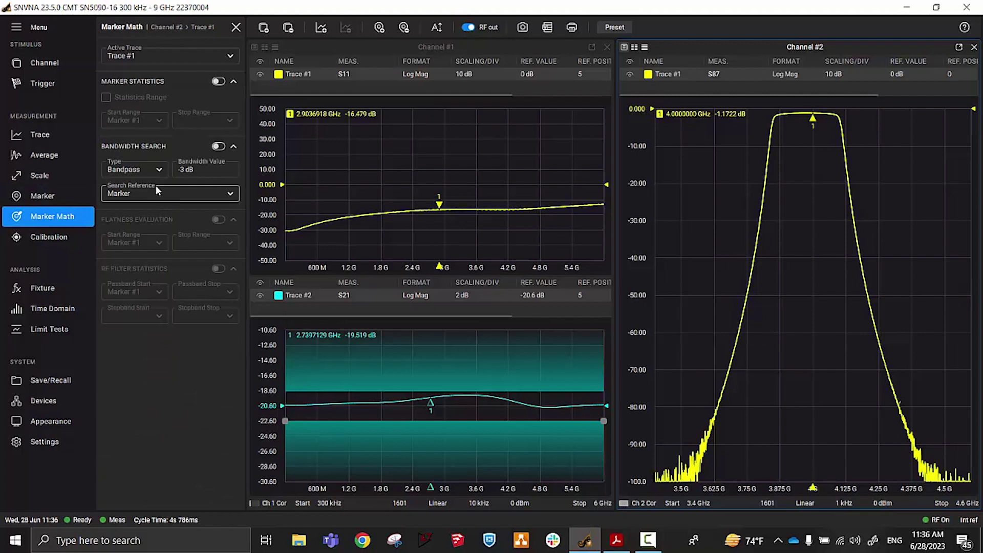
{"action": "left_click", "coordinate": [218, 146]}
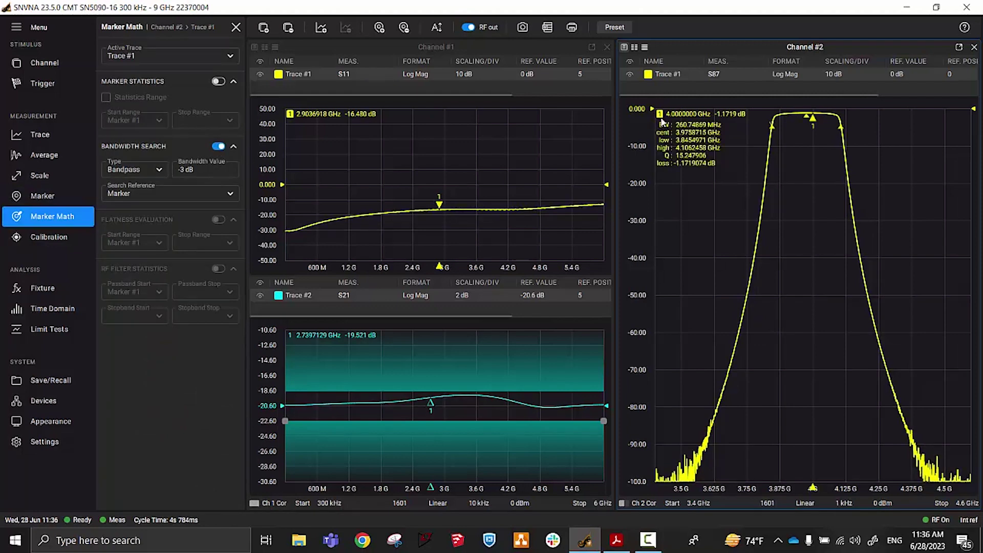
{"action": "mouse_move", "coordinate": [679, 116]}
{"action": "left_mouse_down"}
{"action": "mouse_move", "coordinate": [864, 191]}
{"action": "mouse_move", "coordinate": [888, 165]}
{"action": "left_mouse_up"}
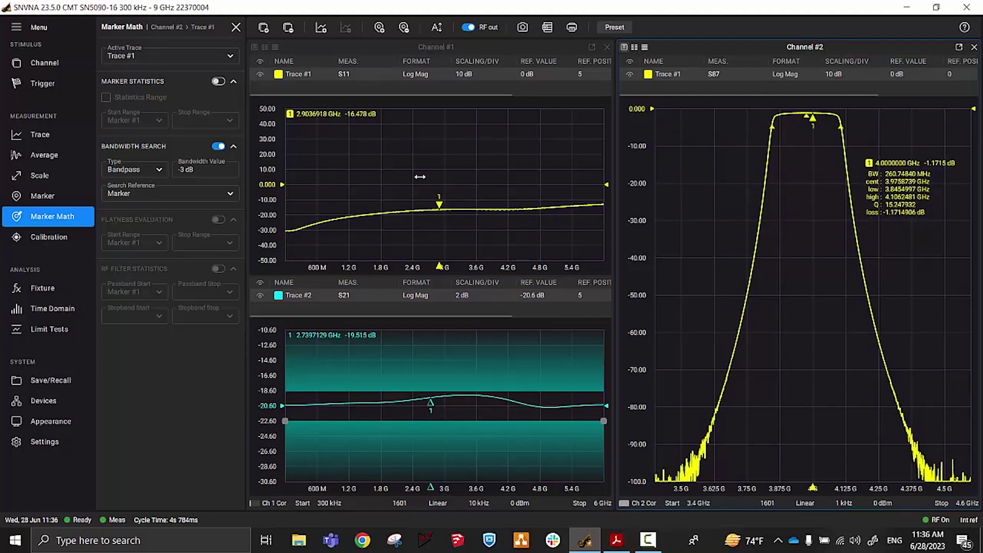
{"action": "left_click", "coordinate": [47, 137]}
Step: Add a second trace to Channel #2 and set it to measure S77
{"action": "left_click", "coordinate": [137, 78]}
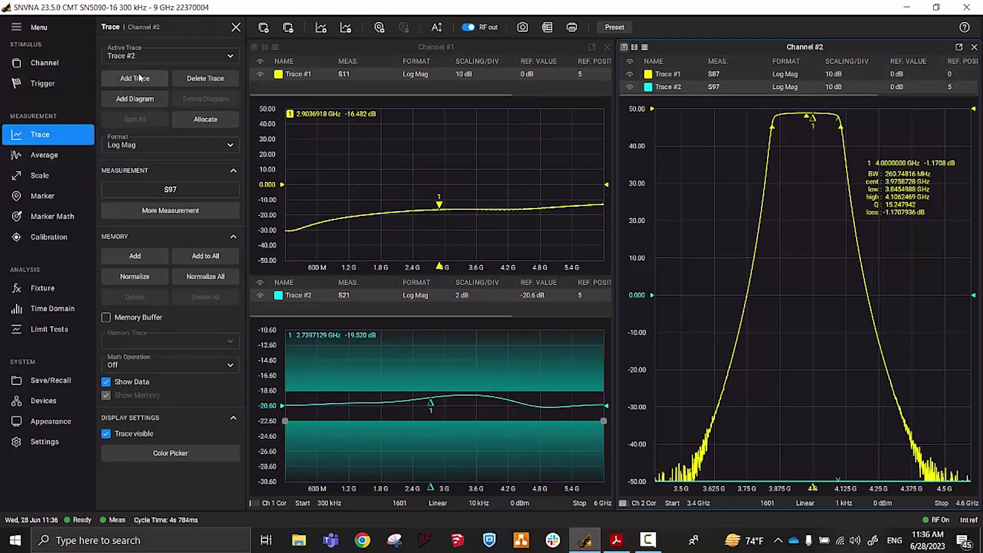
{"action": "double_click", "coordinate": [714, 87]}
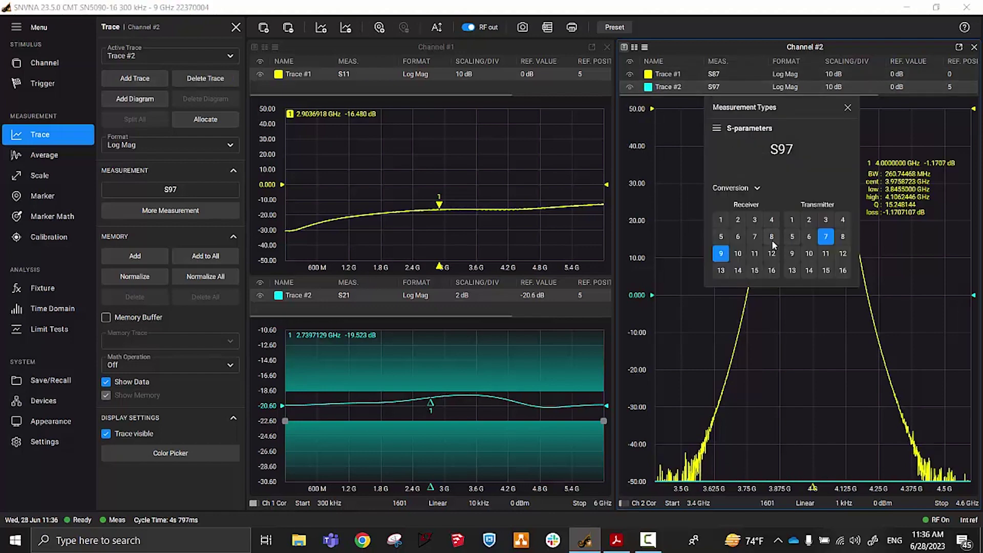
{"action": "left_click", "coordinate": [756, 237]}
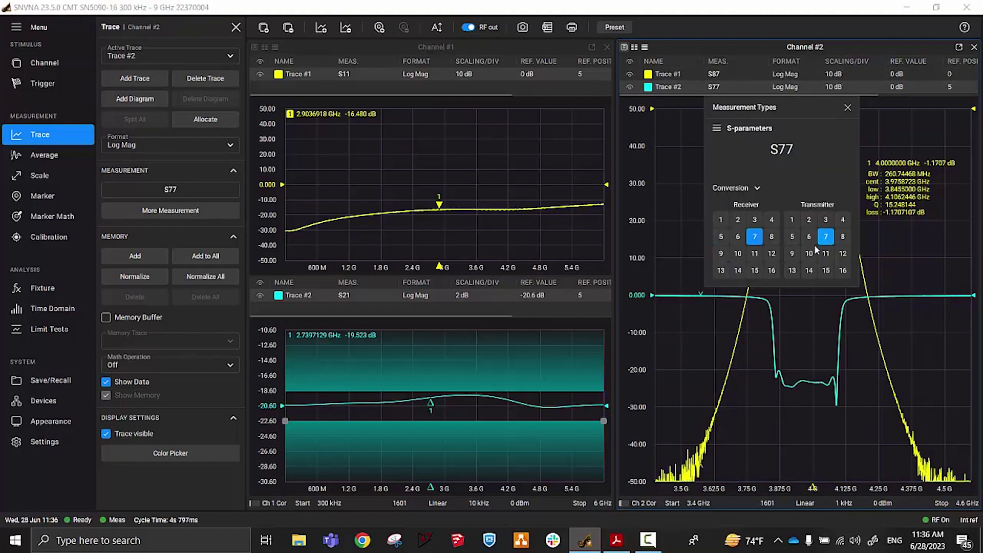
{"action": "left_click", "coordinate": [848, 106]}
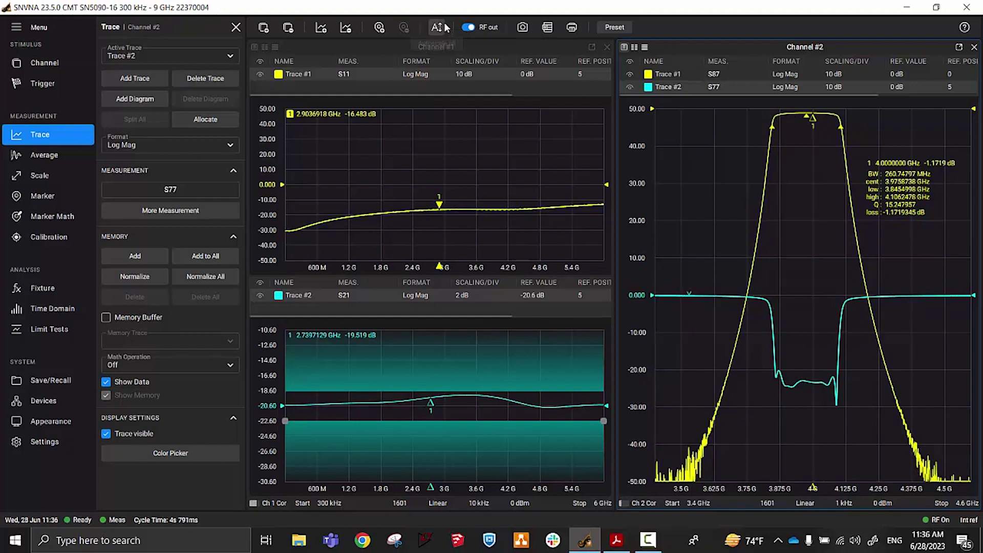
Step: Retitle Channel #1 as 'Splitter' and Channel #2 as 'Filter'
{"action": "left_click", "coordinate": [446, 46]}
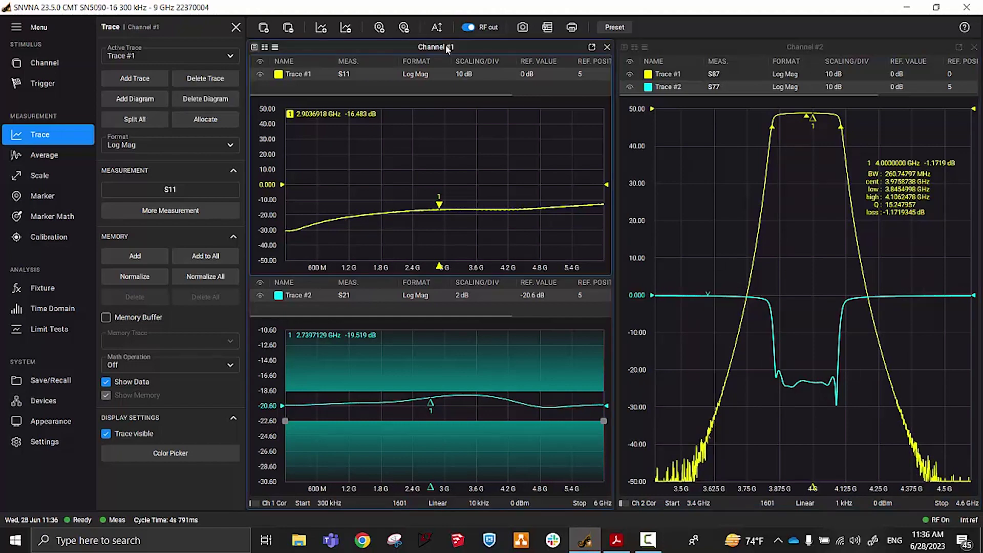
{"action": "double_click", "coordinate": [447, 48]}
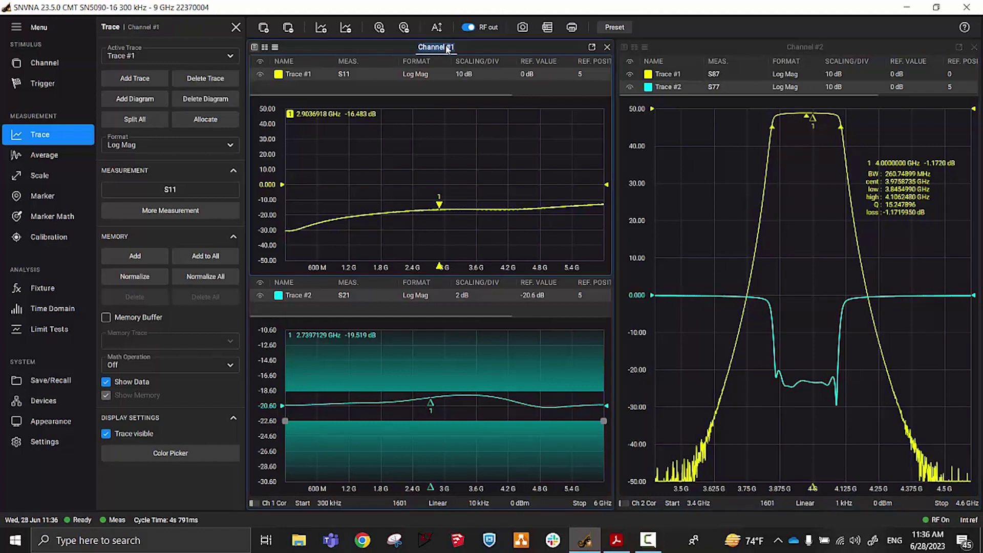
{"action": "type", "text": "Splitter"}
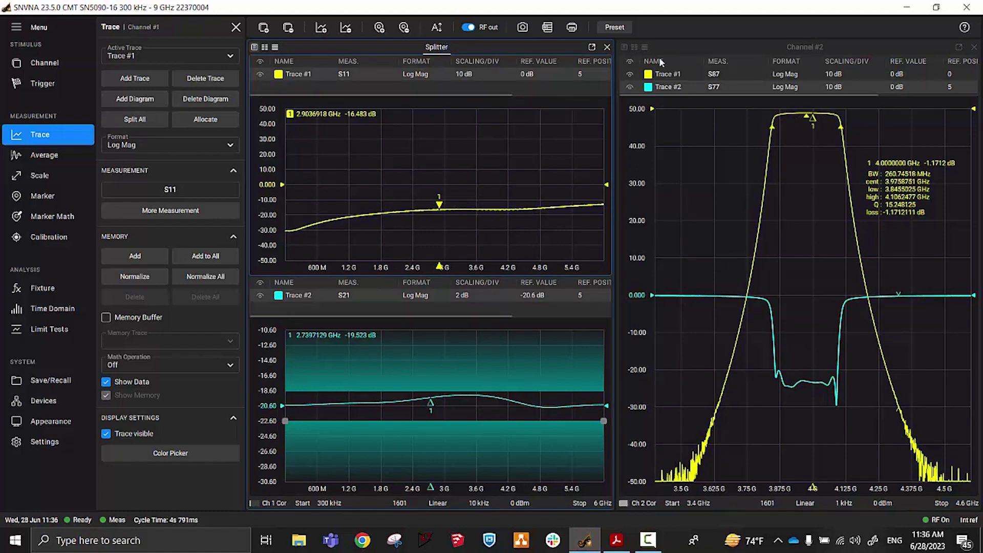
{"action": "left_click", "coordinate": [802, 48]}
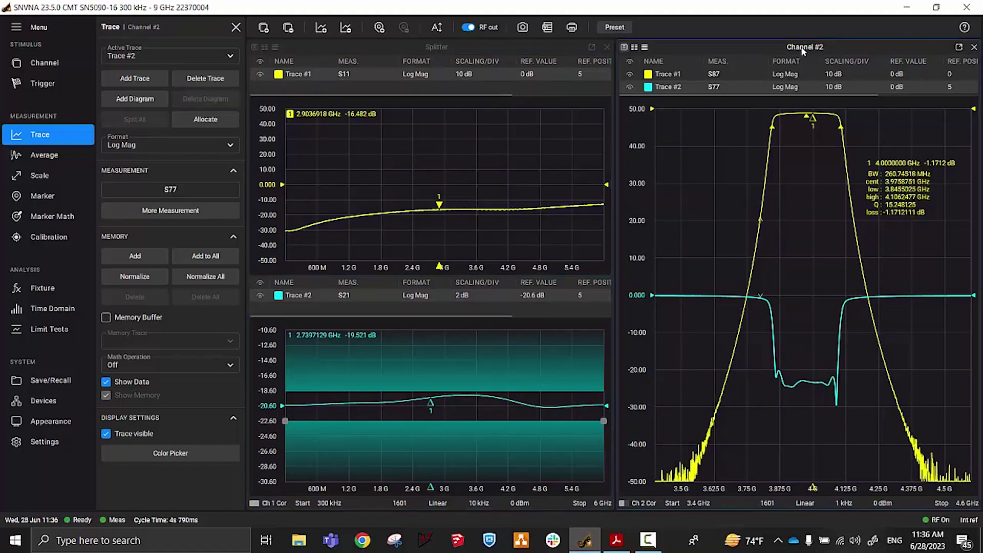
{"action": "double_click", "coordinate": [802, 50]}
{"action": "type", "text": "Filter"}
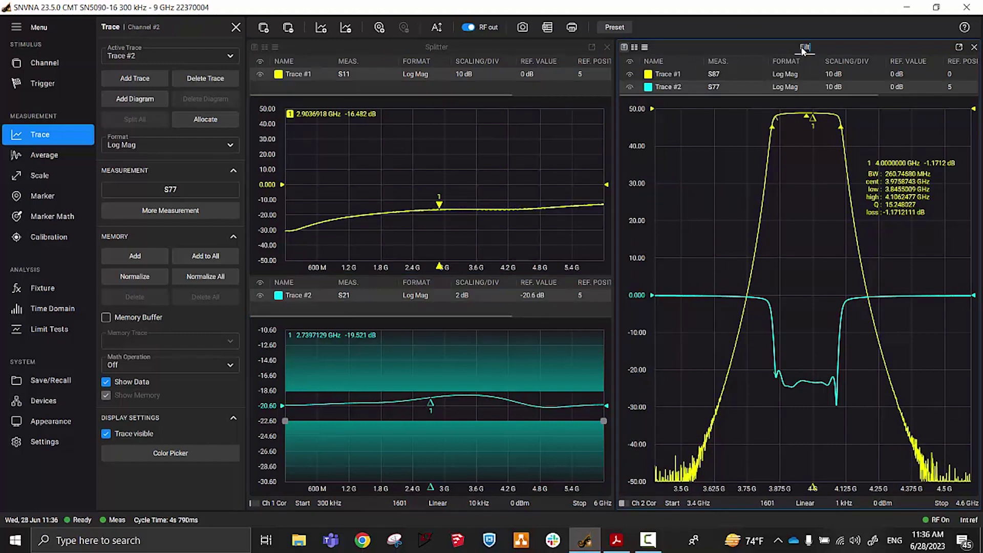
{"action": "key", "text": "Return"}
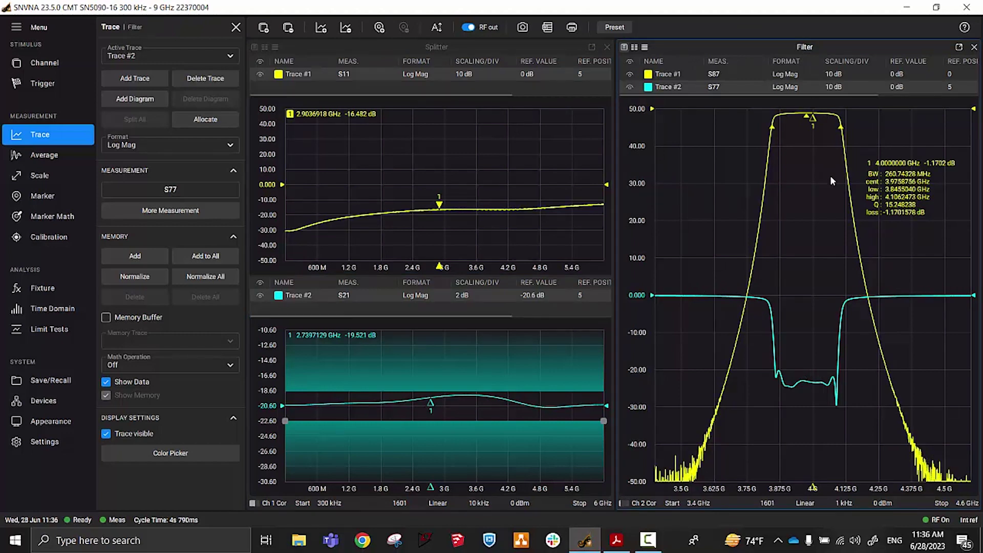